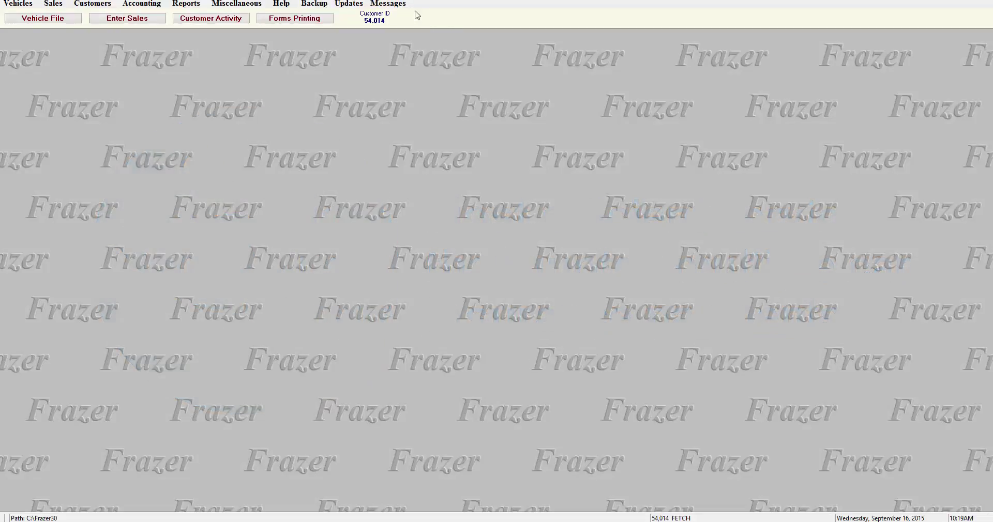
Read the Fetch note in Messages, then submit the Impala prospect to Fetch from Insurance
click(397, 4)
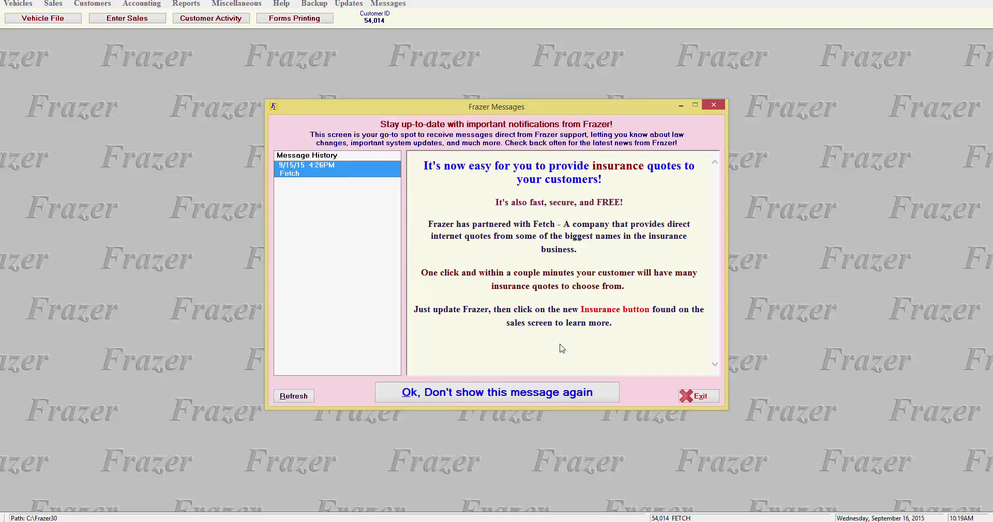
click(699, 398)
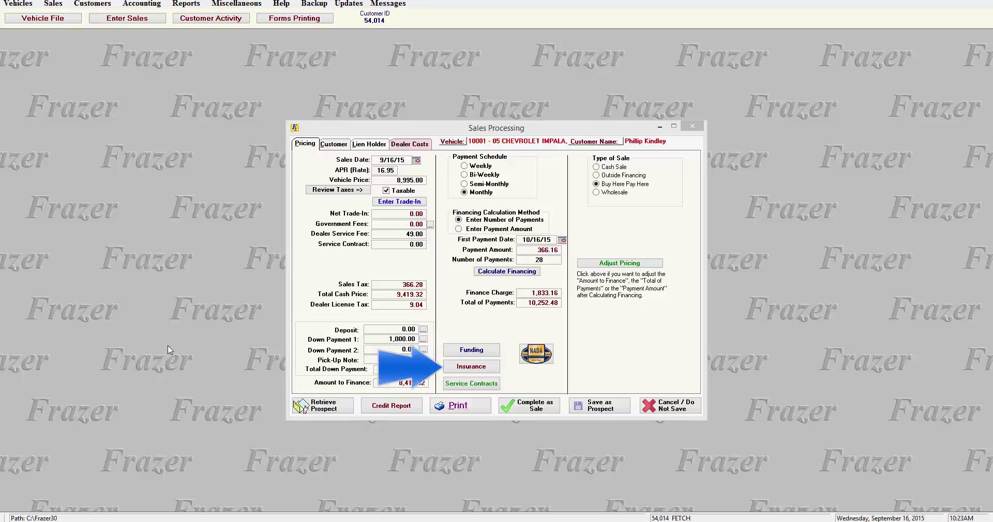
click(470, 366)
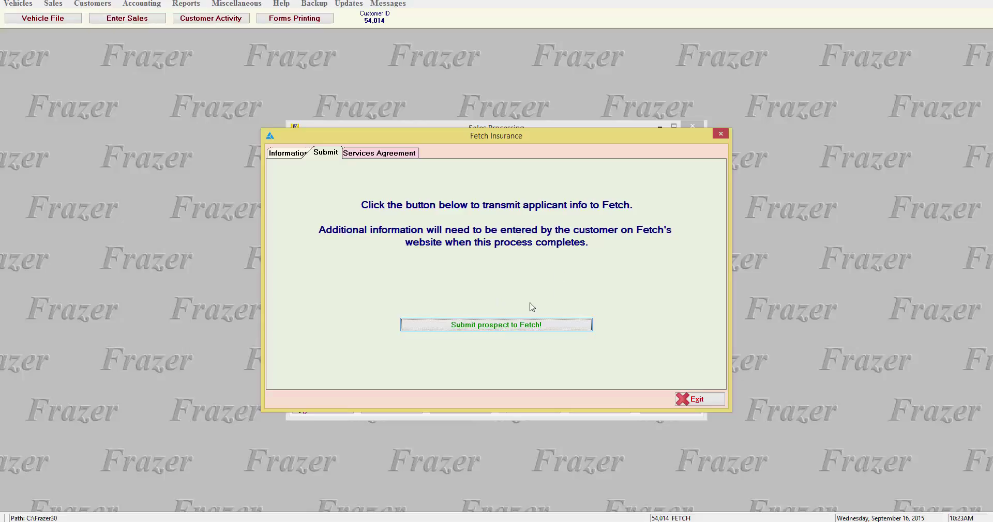
click(483, 326)
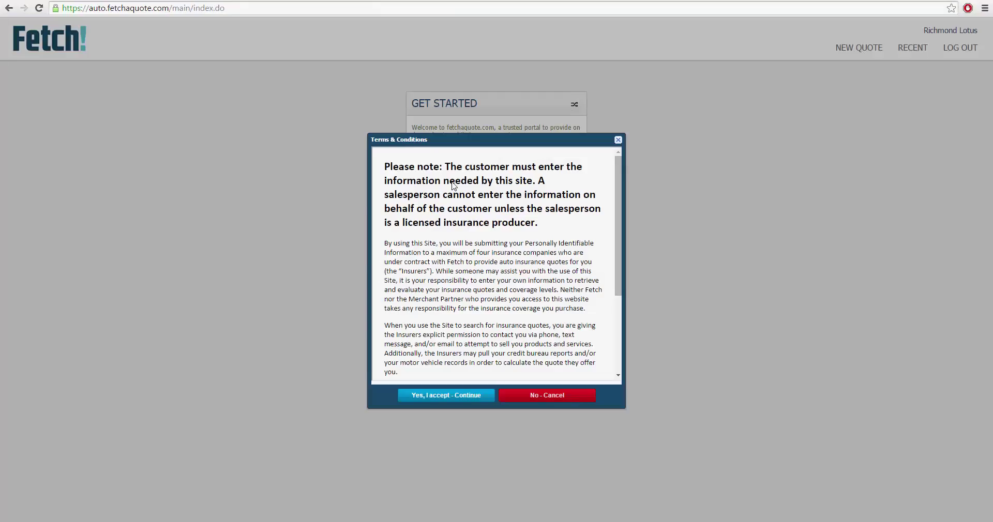
Accept Fetch's terms and set the Impala's mileage to 5,000 - 7,500 miles a year
click(428, 402)
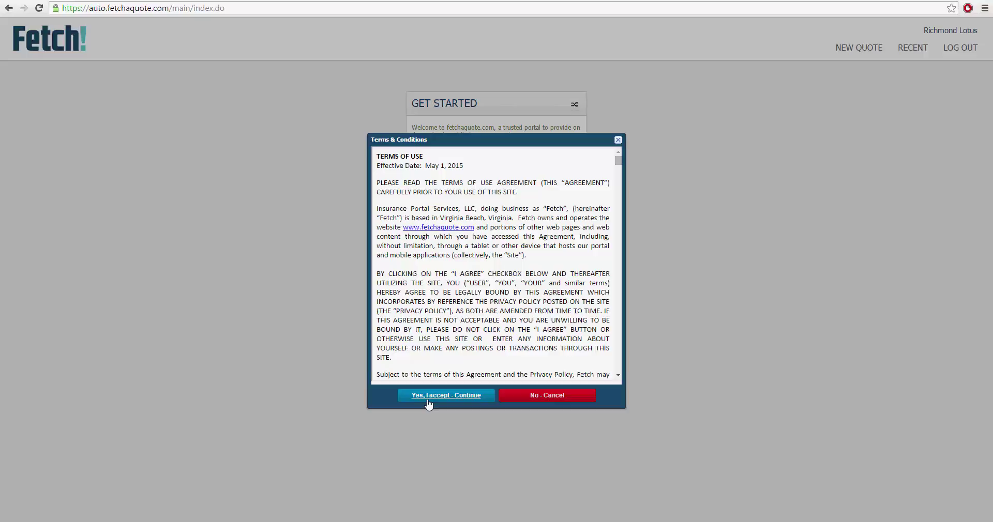
click(428, 401)
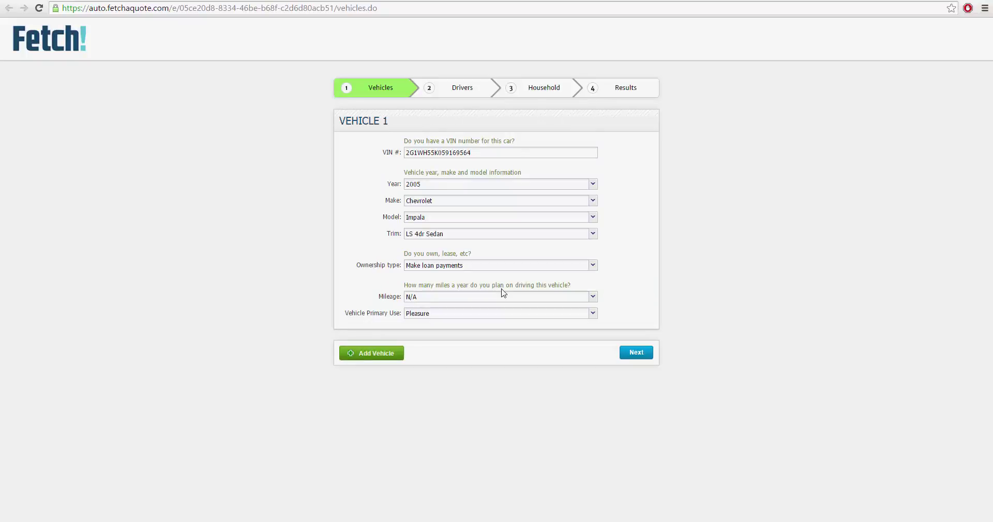
click(593, 299)
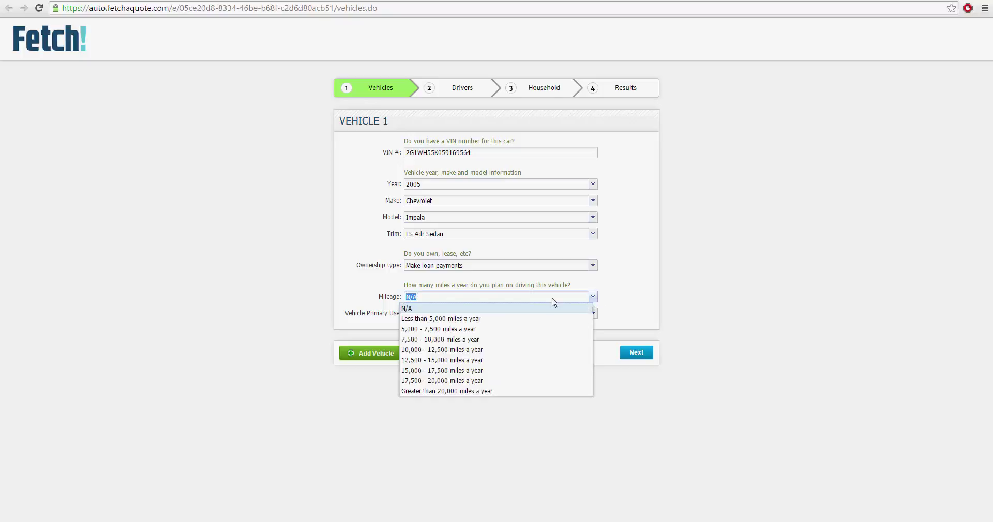
click(443, 330)
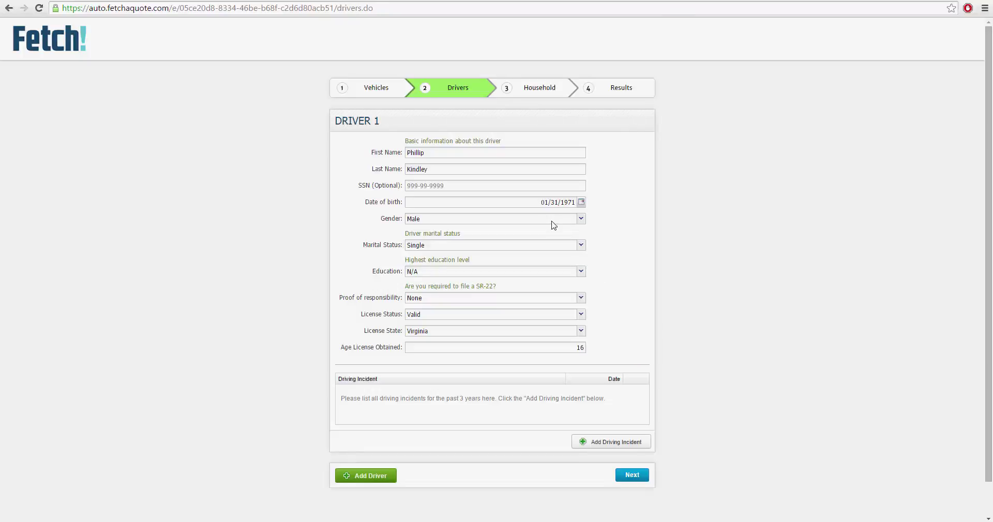
Set the driver's education to High School, keeping proof of responsibility as None
click(581, 272)
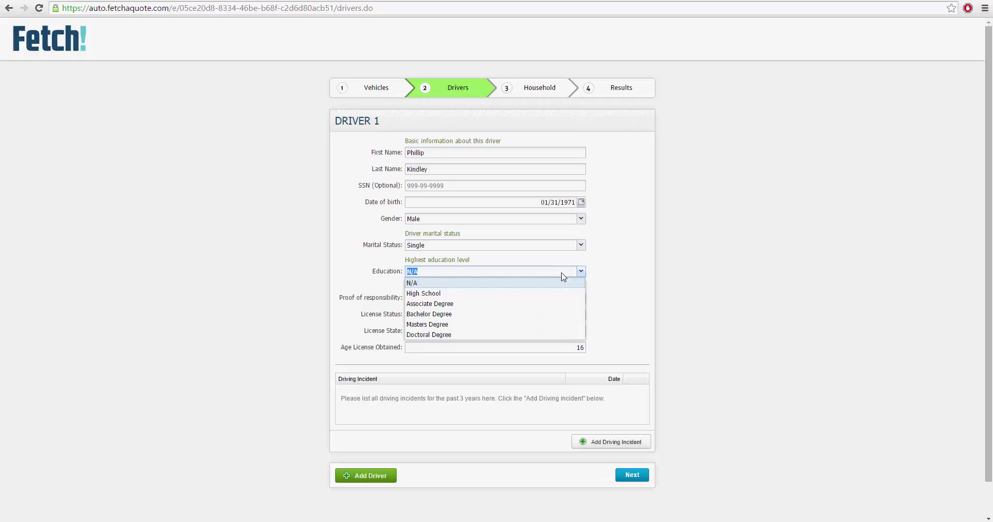
click(447, 295)
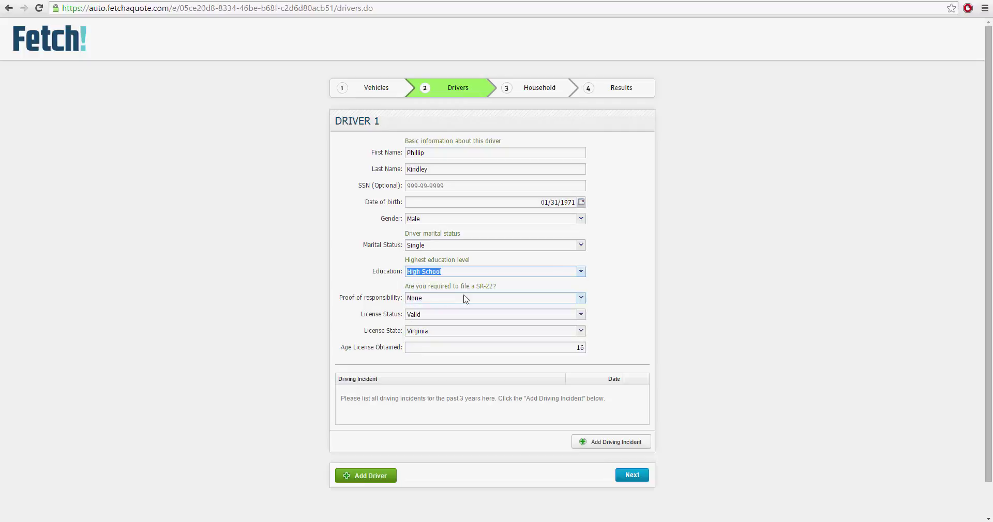
click(582, 299)
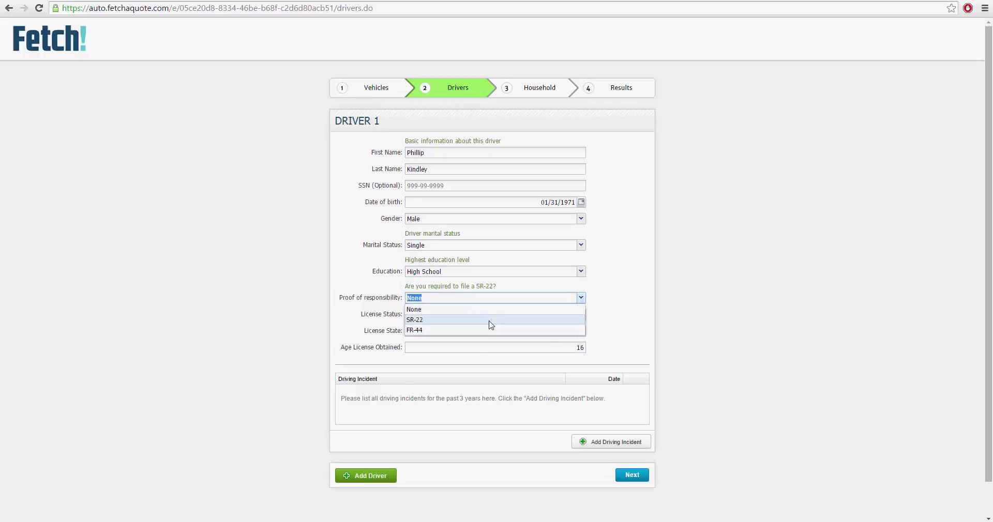
click(492, 311)
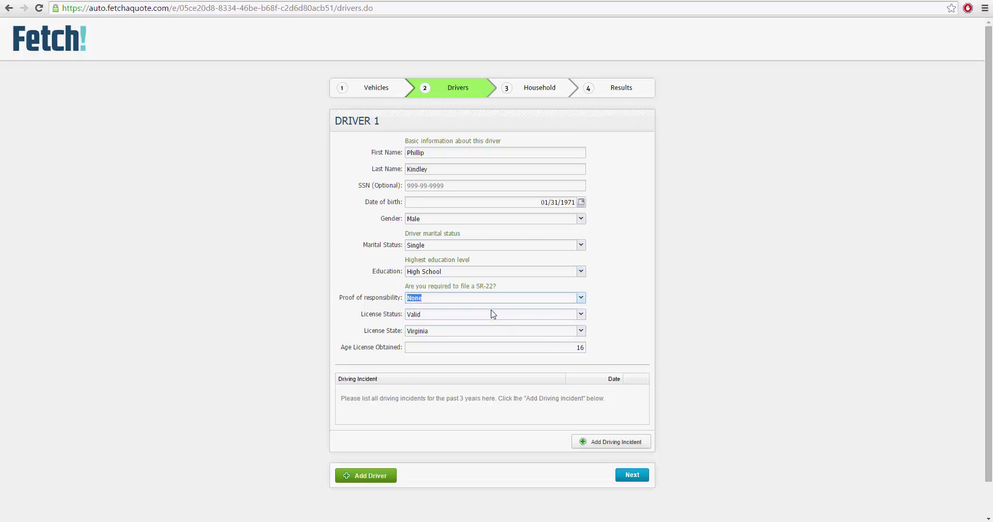
click(577, 348)
Add a Feb 2012 Fault Accident for the driver and continue to household information
click(584, 443)
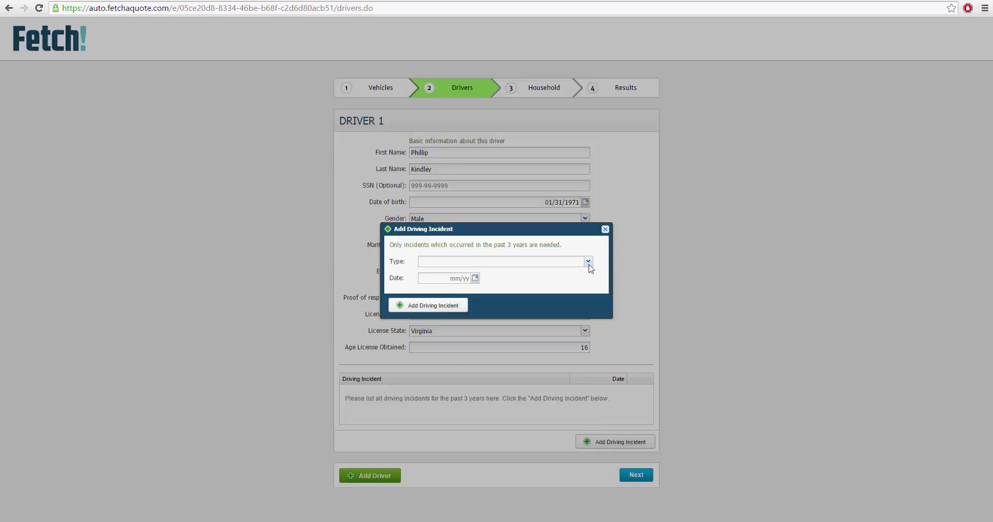
click(588, 262)
click(442, 346)
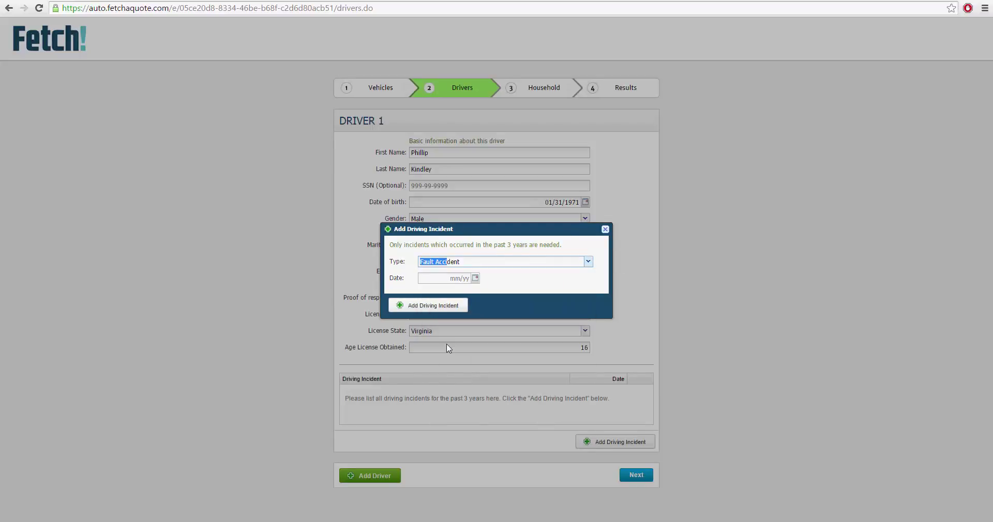
click(453, 281)
text(02/12)
click(406, 309)
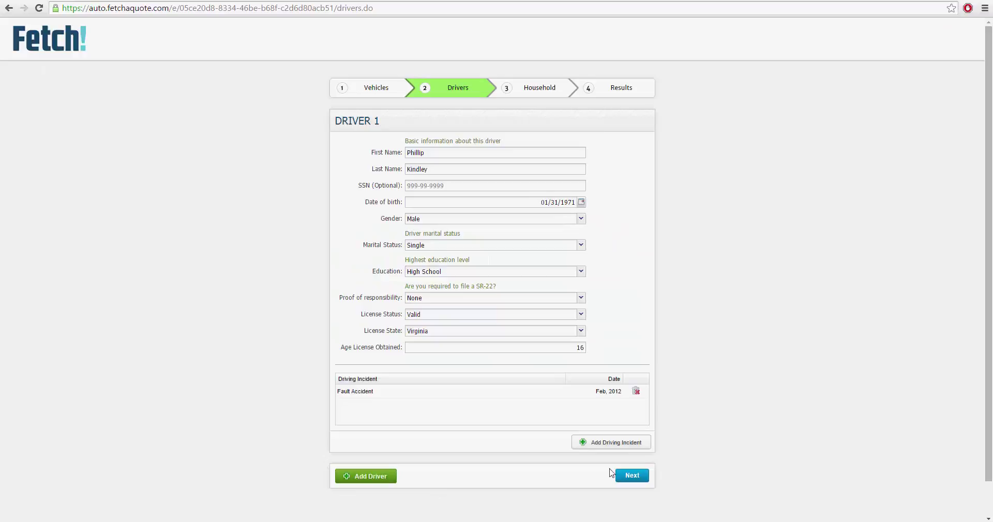
click(634, 476)
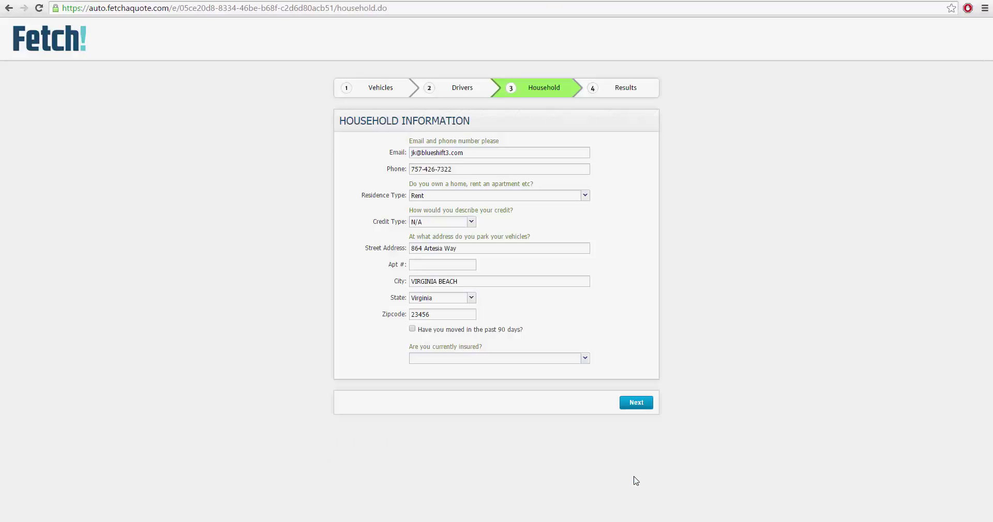
Set credit type to Poor and current insurance to lapsed within the last month
click(472, 223)
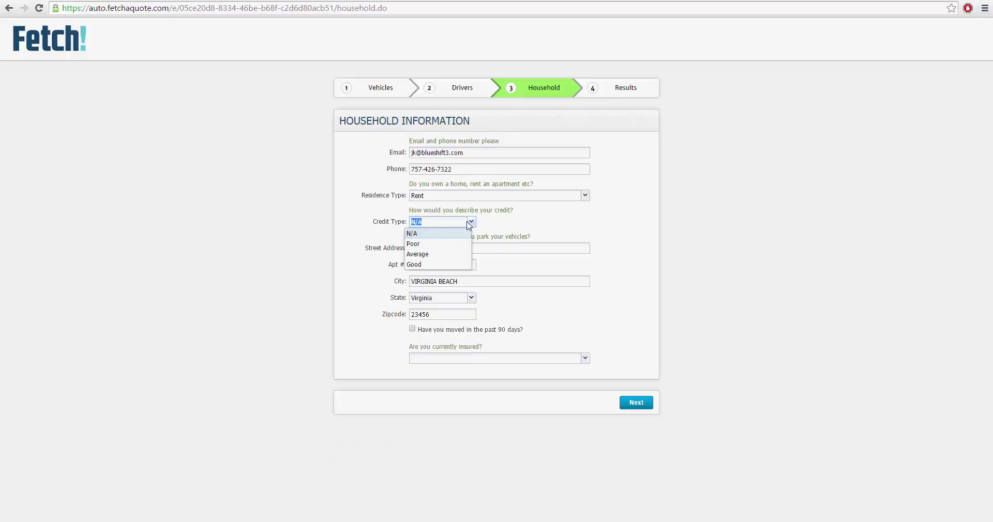
click(428, 244)
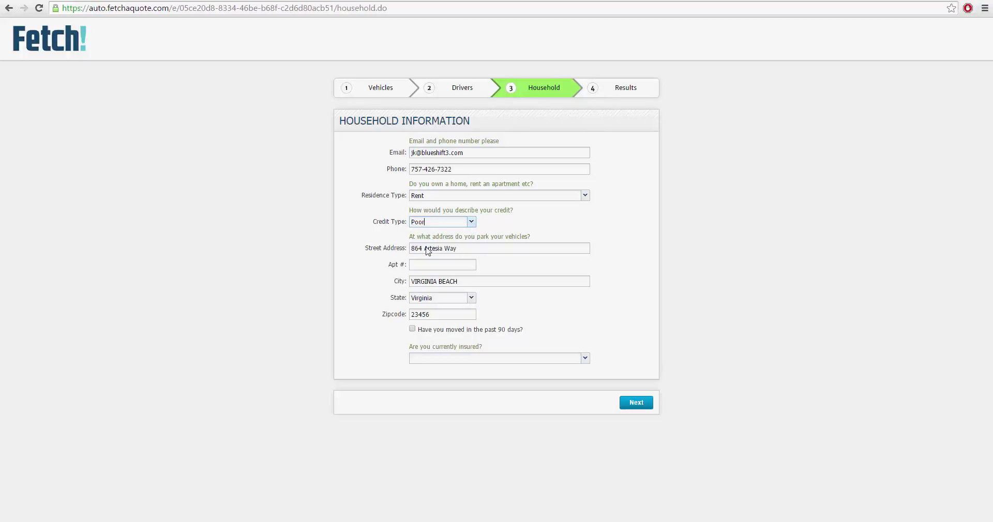
click(587, 362)
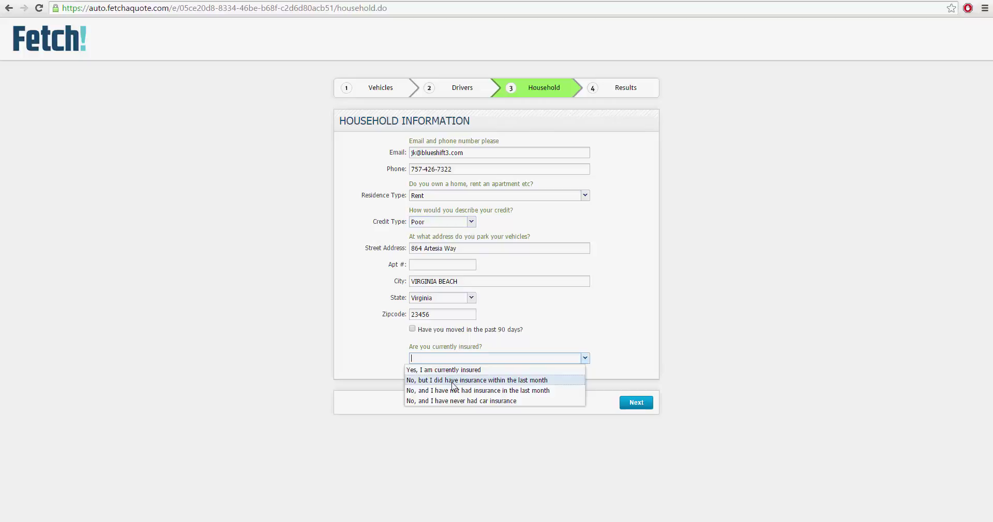
click(453, 385)
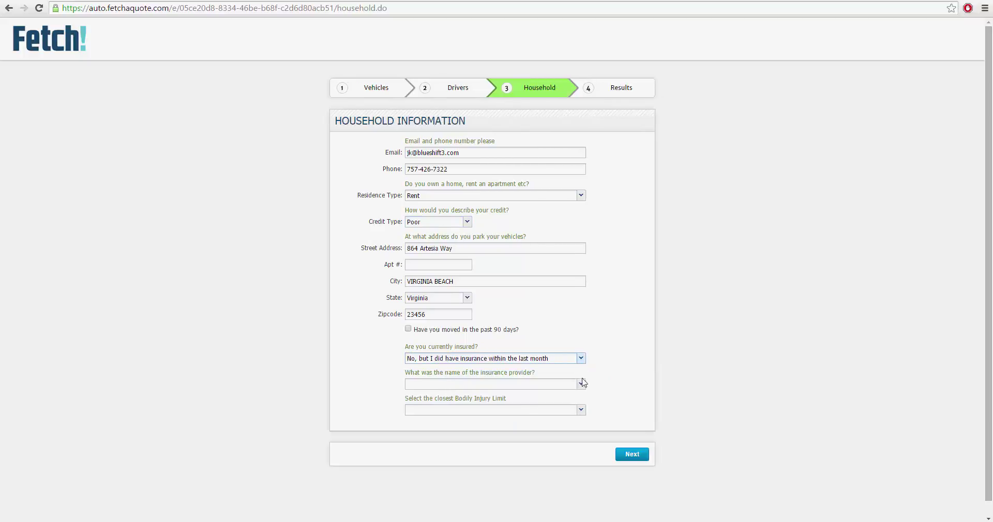
click(581, 384)
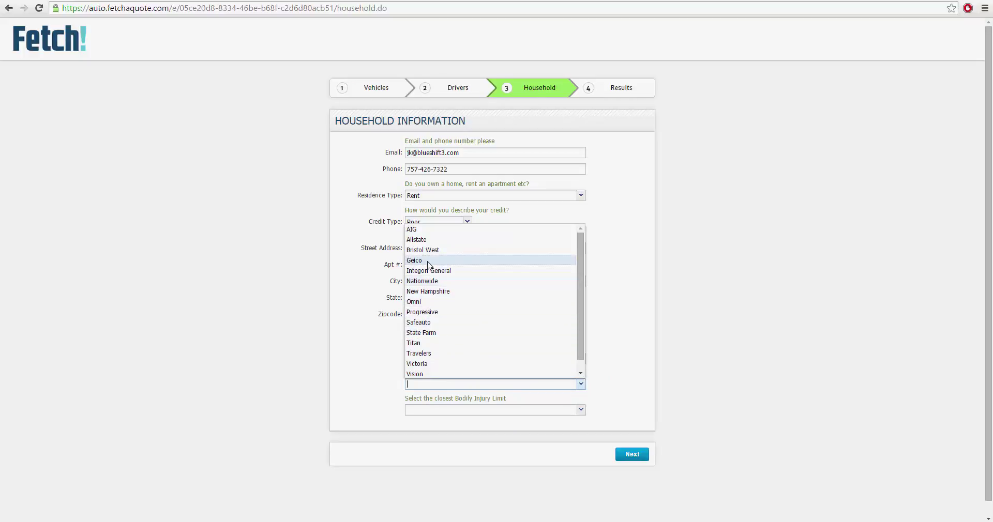
Choose Integon General as prior insurer and a $25,000/$50,000 injury limit, then get quotes
click(444, 271)
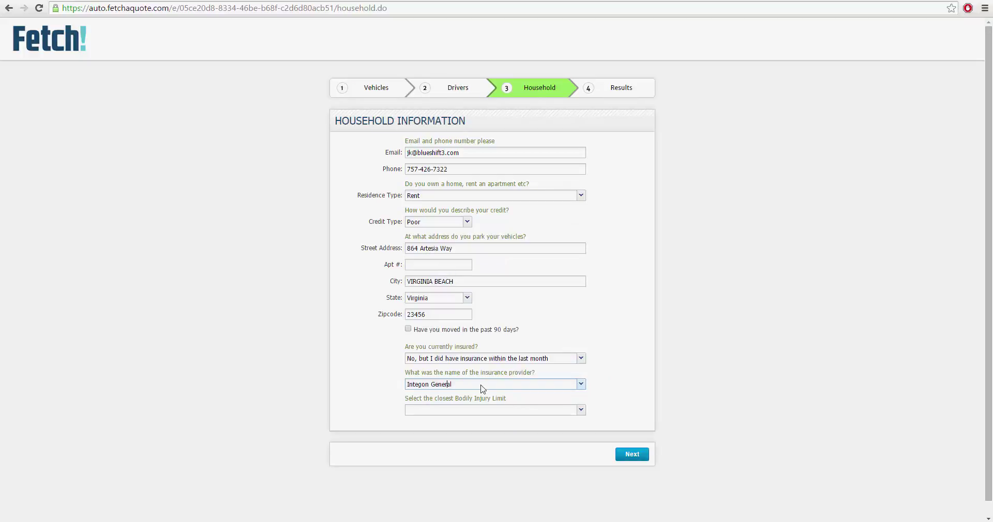
click(580, 414)
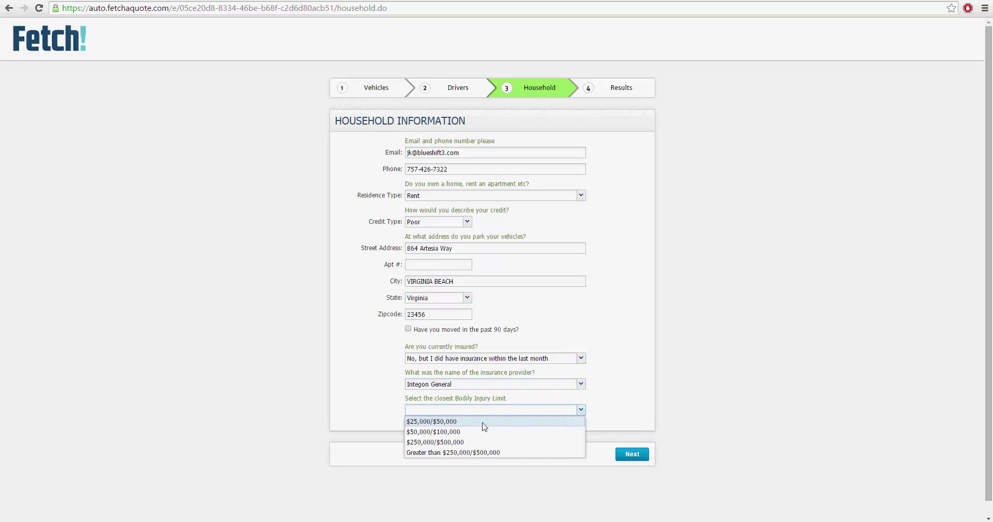
click(483, 420)
click(640, 453)
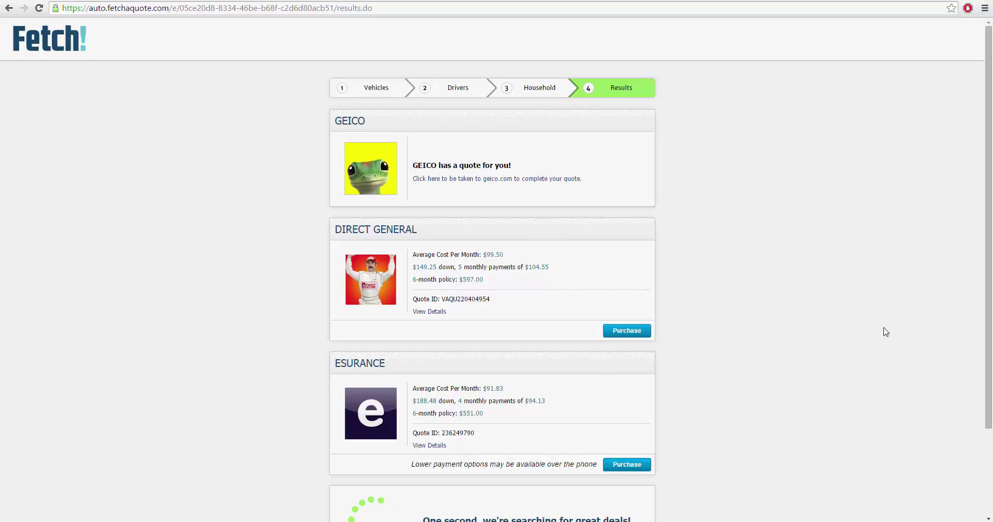
scroll(889, 331, down, 1)
scroll(890, 331, up, 1)
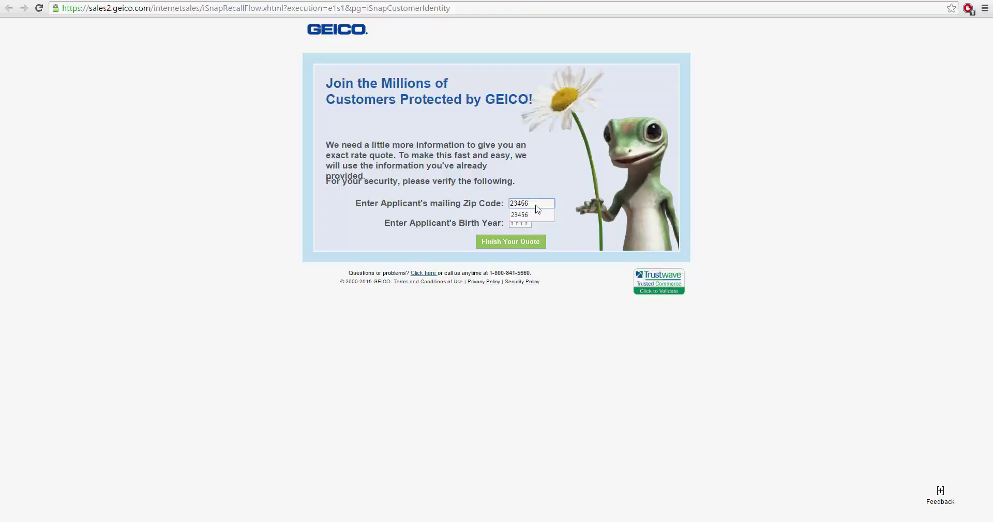
Enter birth year 1971 on GEICO's verification page and finish the quote
click(520, 225)
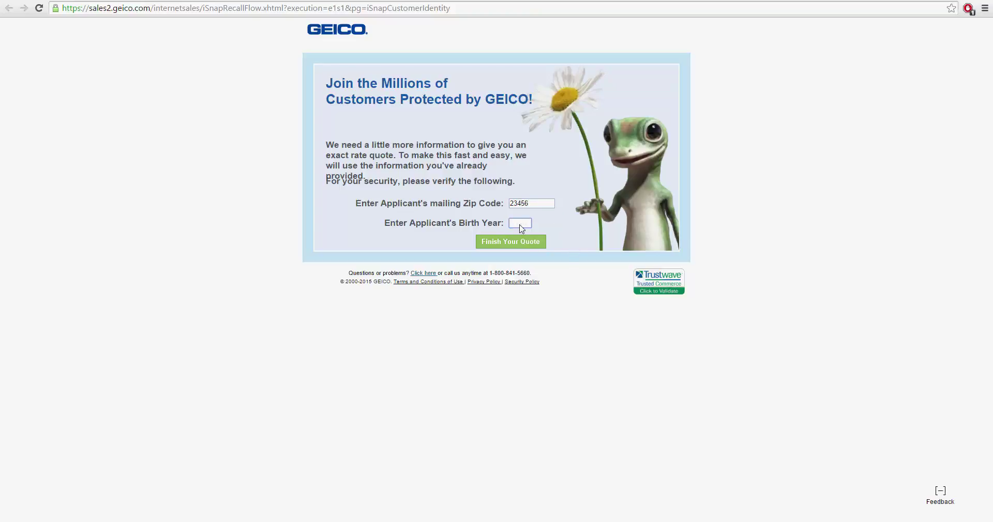
text(1971)
click(514, 246)
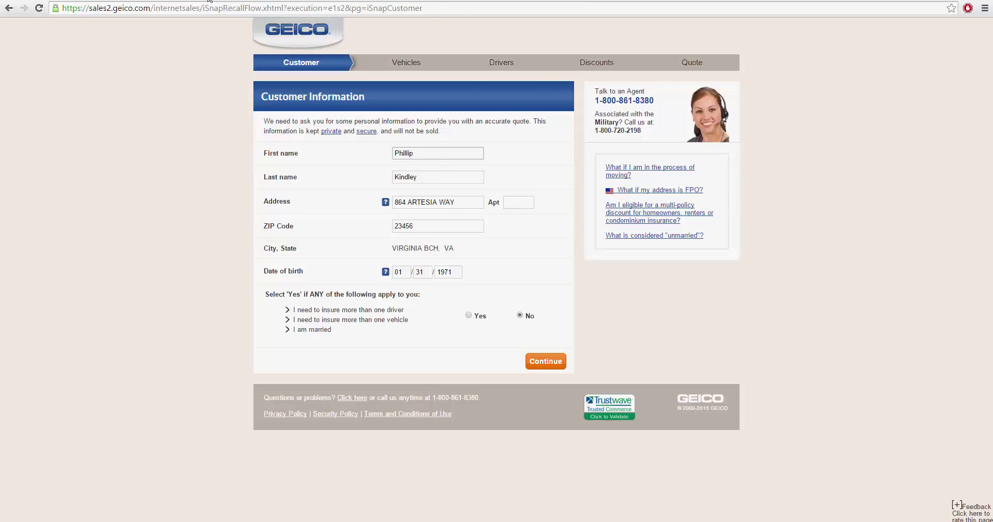
Go to Direct General's site to purchase its $104.55-per-month basic plan
scroll(678, 248, down, 2)
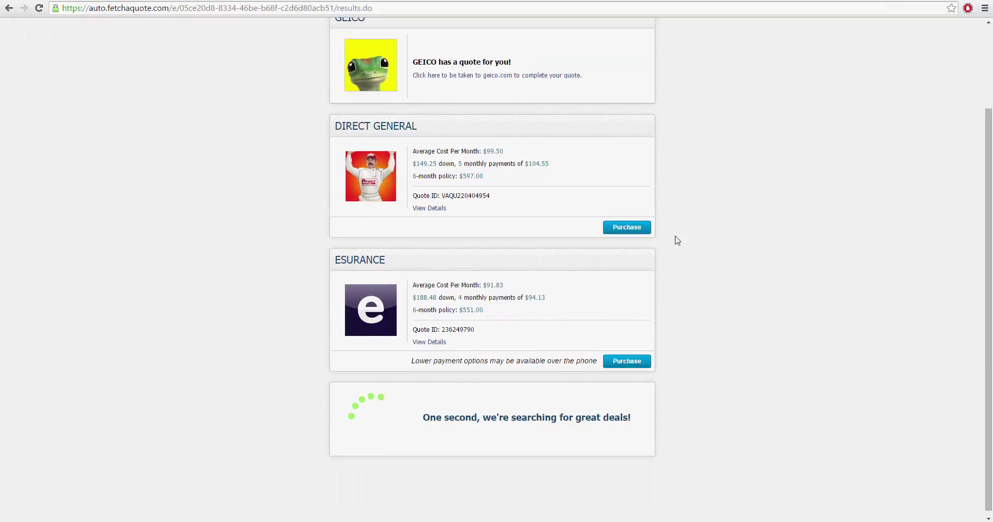
click(618, 230)
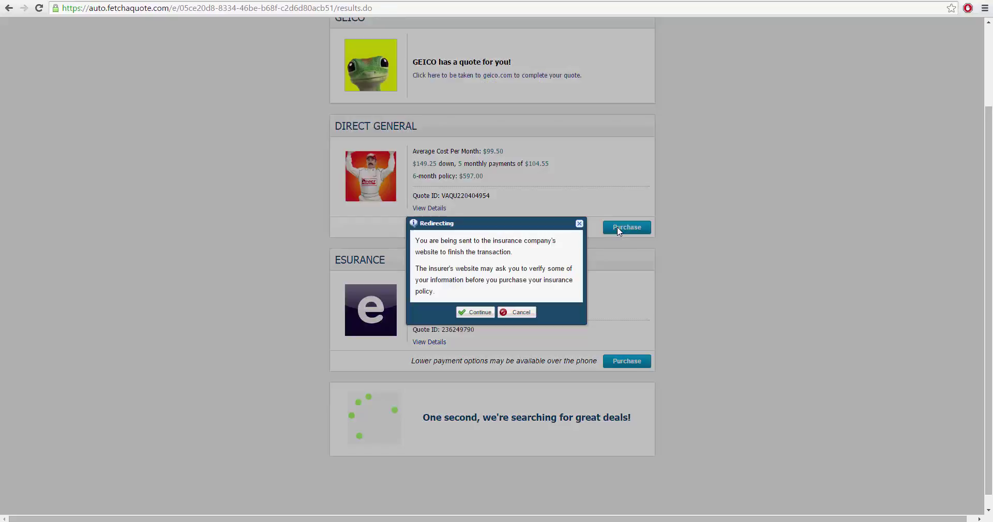
click(476, 316)
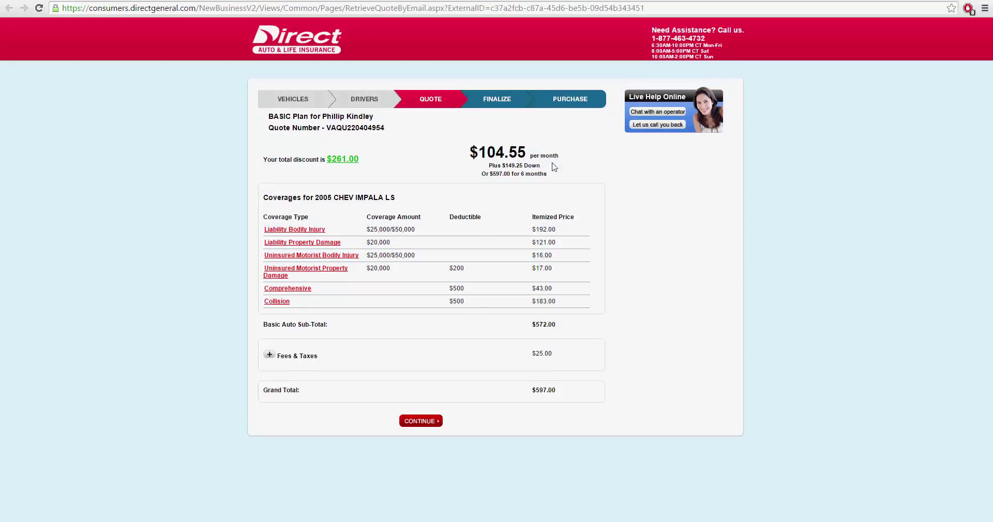
click(427, 421)
Enter the date of birth to see the $597 six-month breakdown, then return to Fetch
click(477, 166)
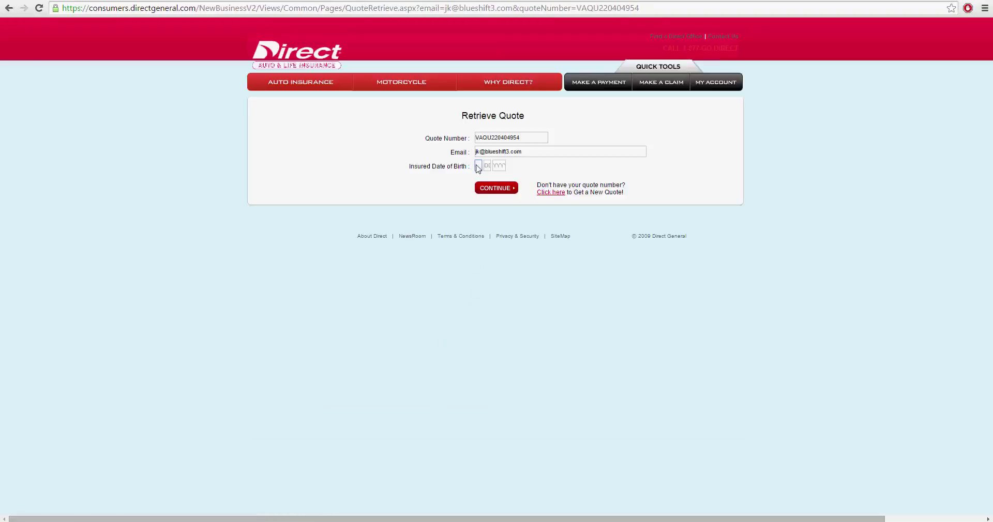
text(1311)
click(495, 187)
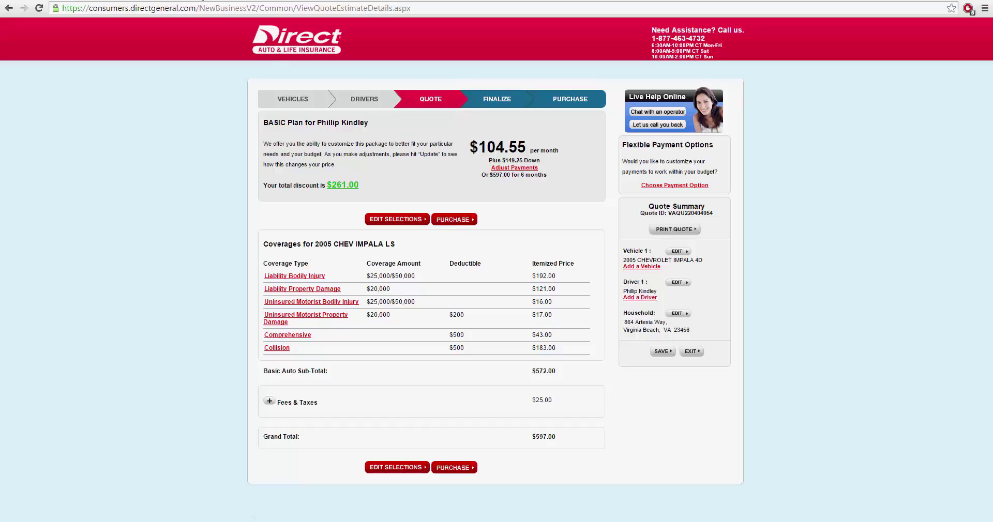
click(202, 1)
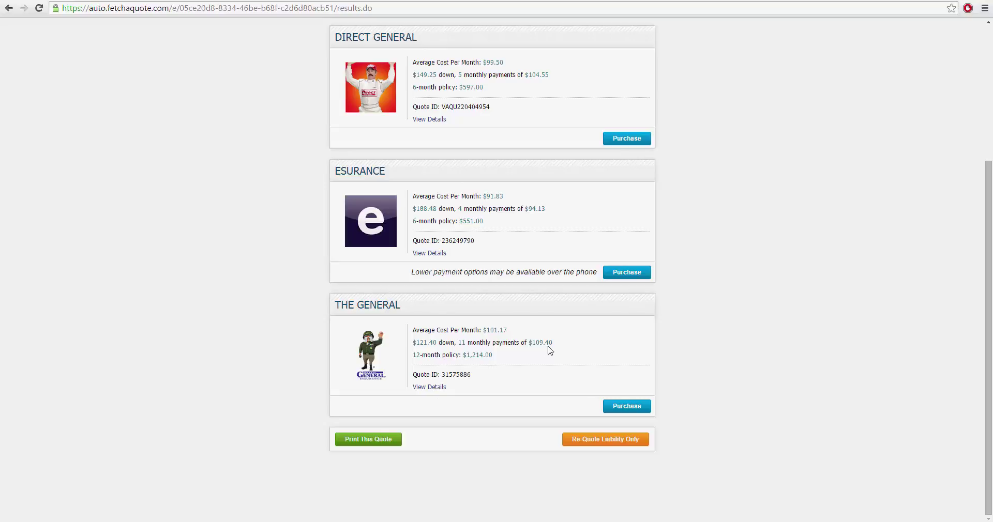
click(361, 441)
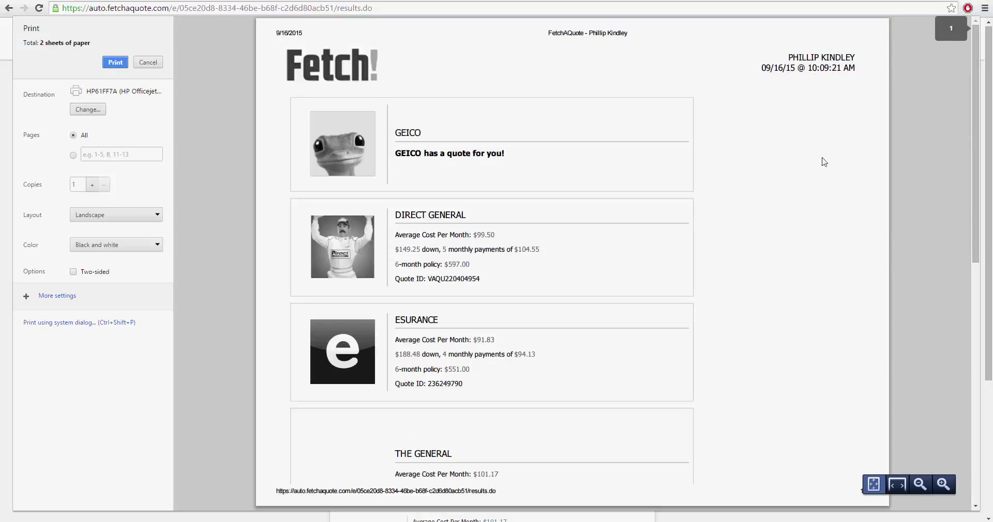
scroll(791, 233, down, 2)
scroll(791, 233, down, 4)
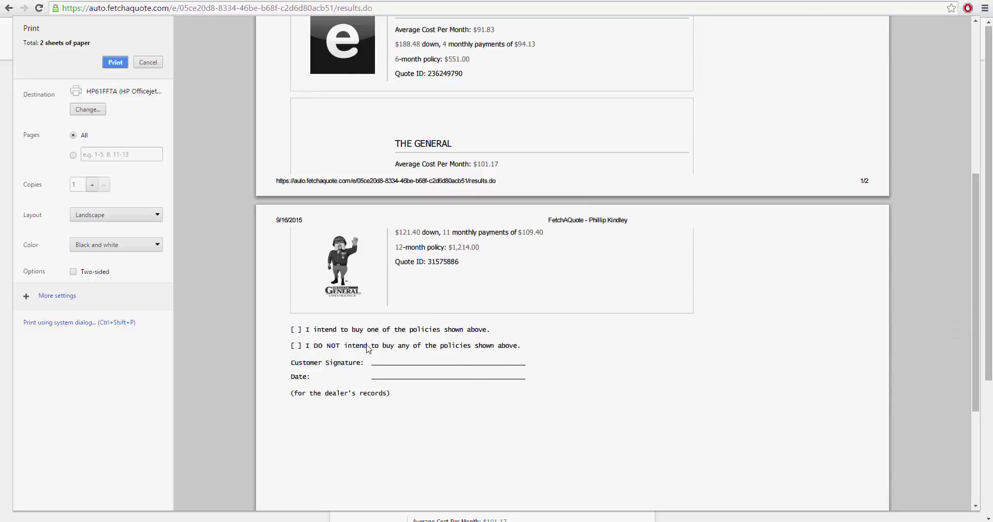
click(148, 62)
scroll(761, 214, down, 4)
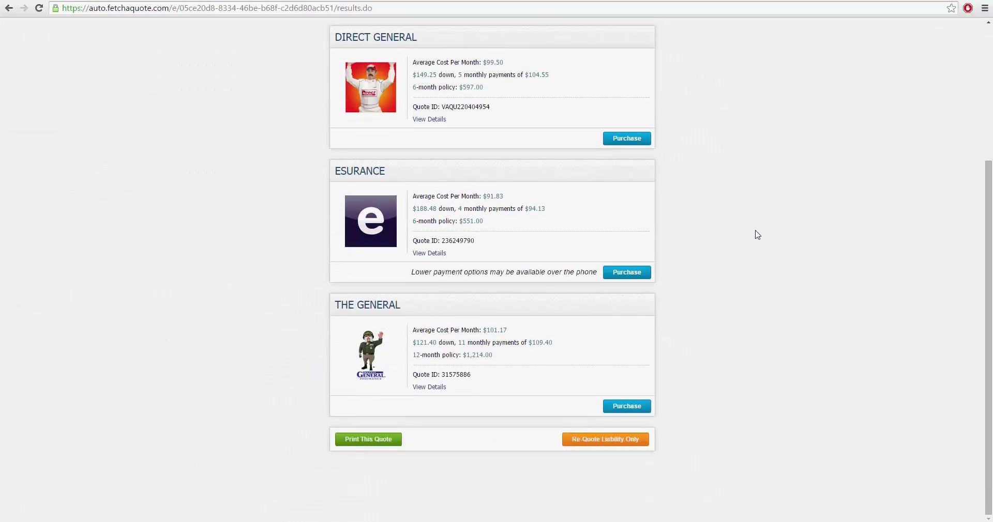
Re-quote liability-only and review the cheaper results, such as Direct General at $50.33/month
click(612, 441)
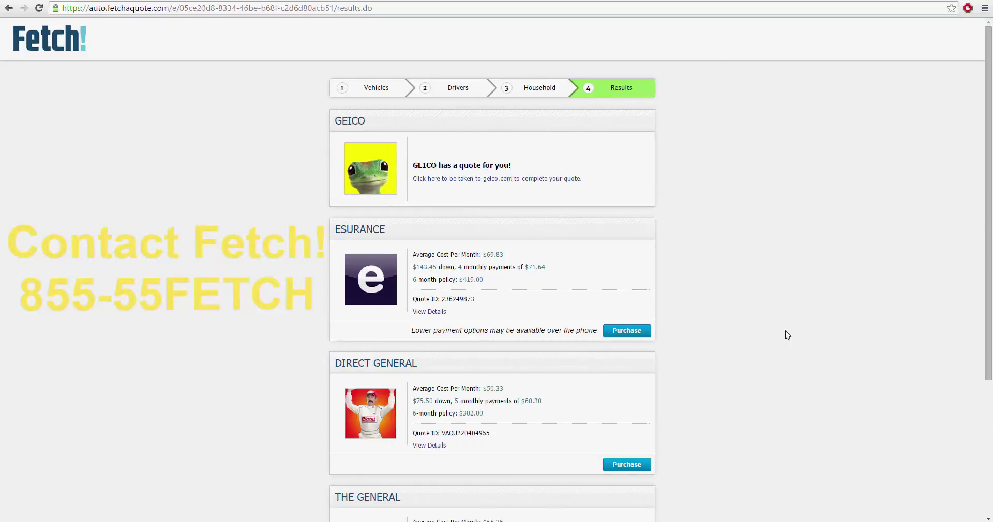
scroll(786, 335, down, 1)
scroll(789, 336, down, 3)
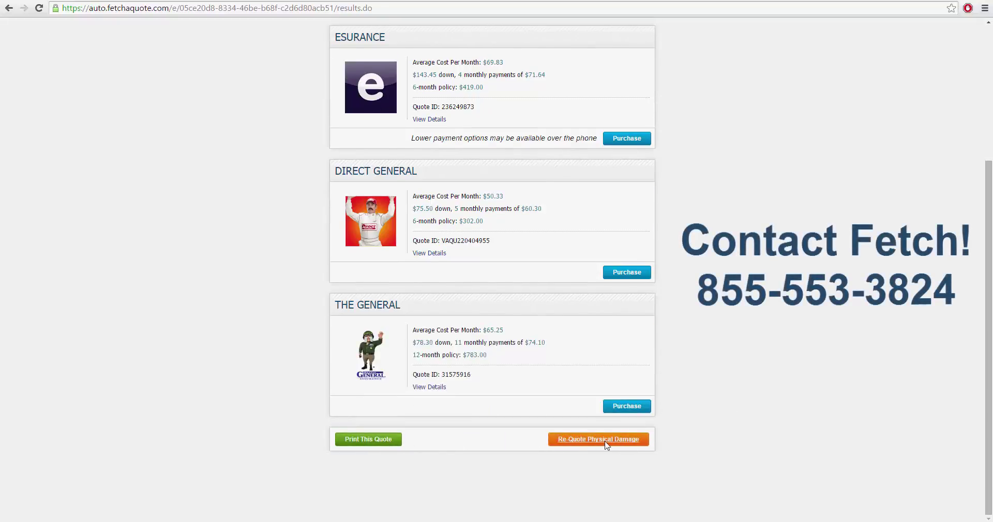
scroll(683, 426, up, 4)
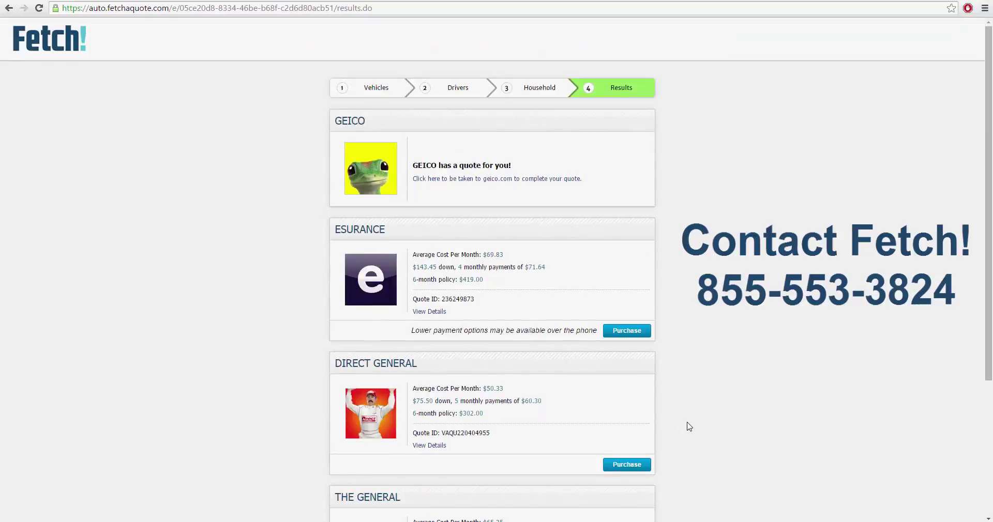